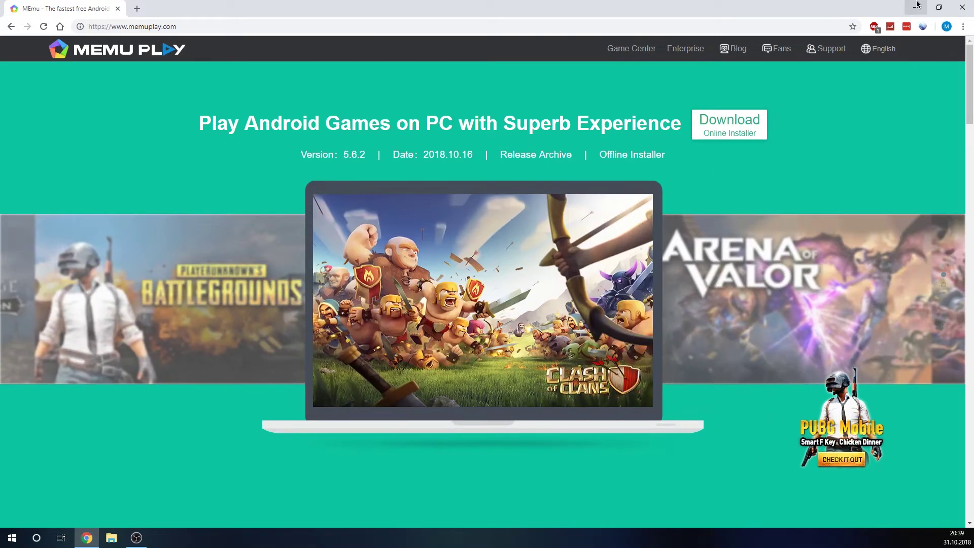
Launch Multi-MEmu from the desktop and create a new Android 5.1 (Standard) instance
click(915, 8)
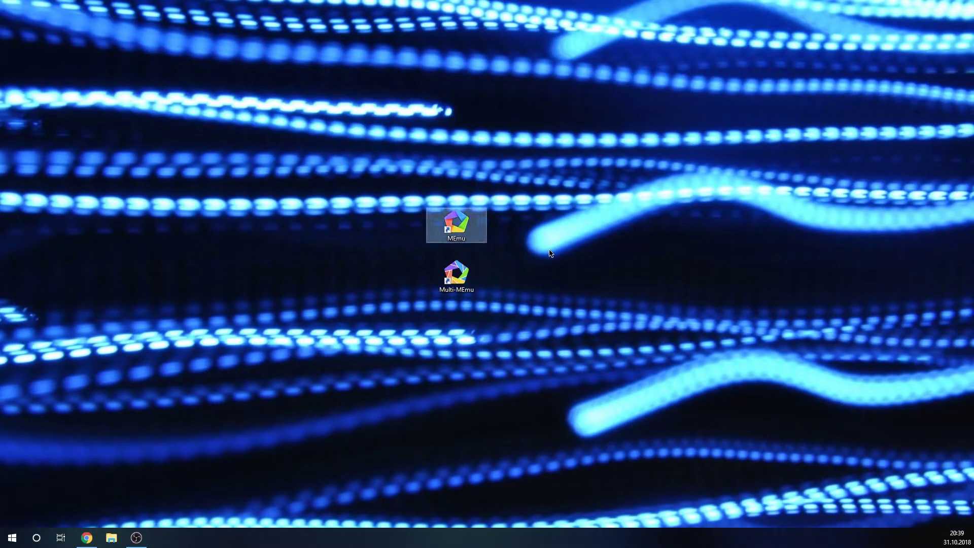
click(466, 281)
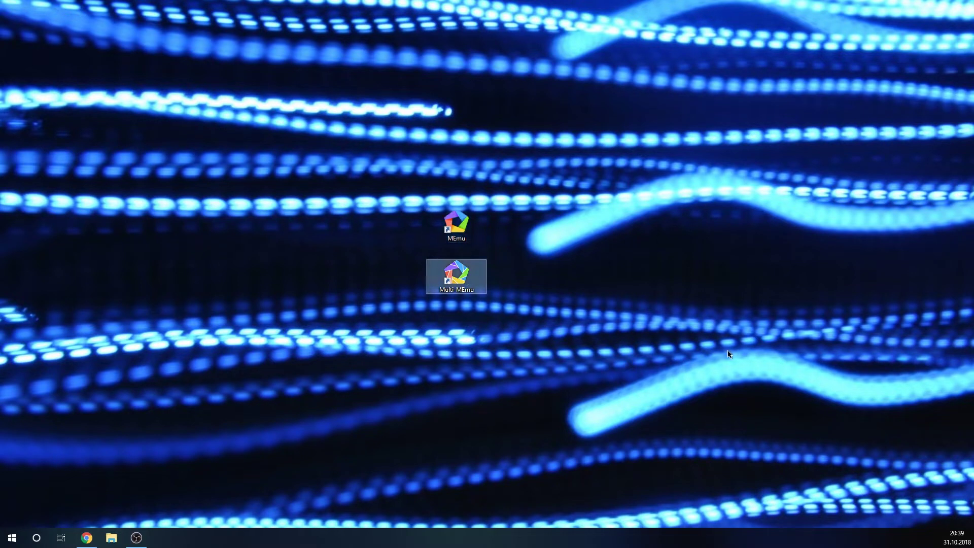
double_click(463, 280)
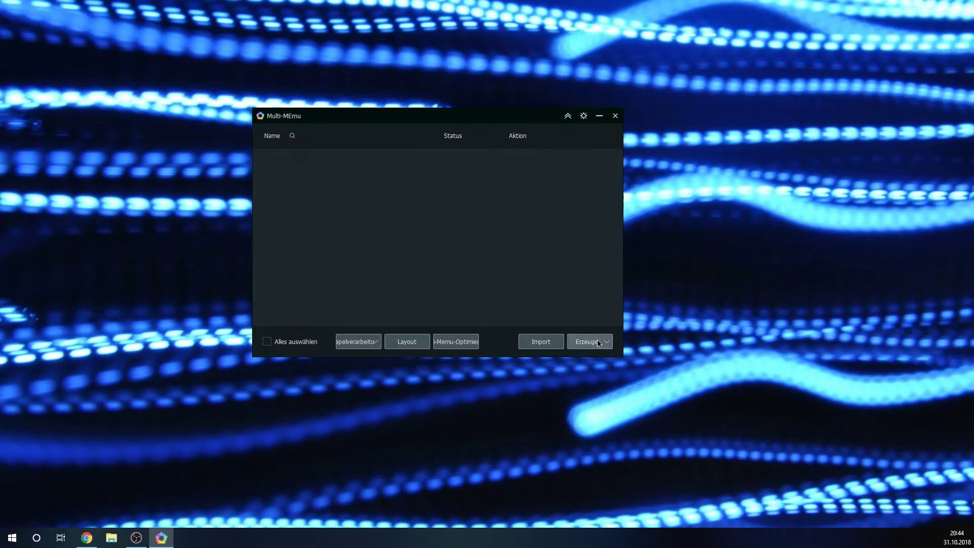
click(608, 346)
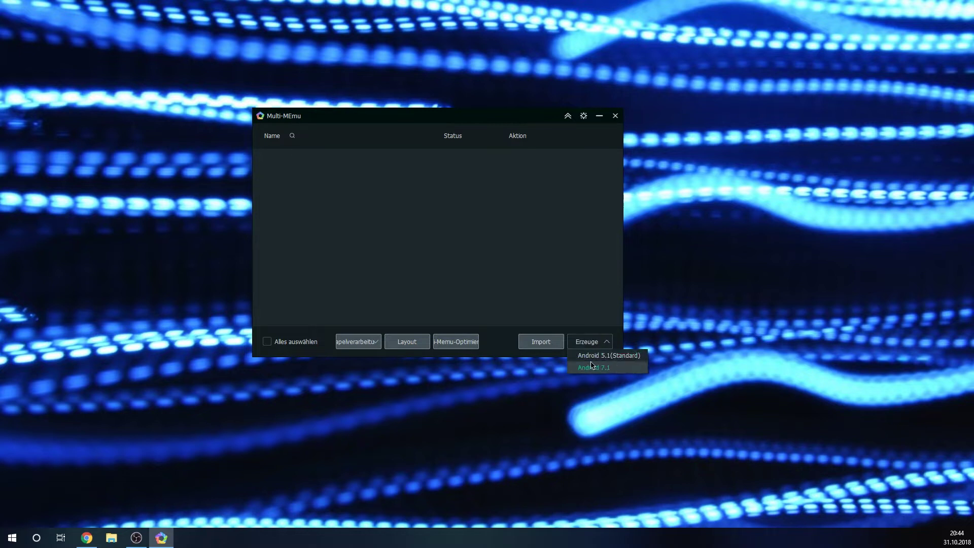
click(629, 356)
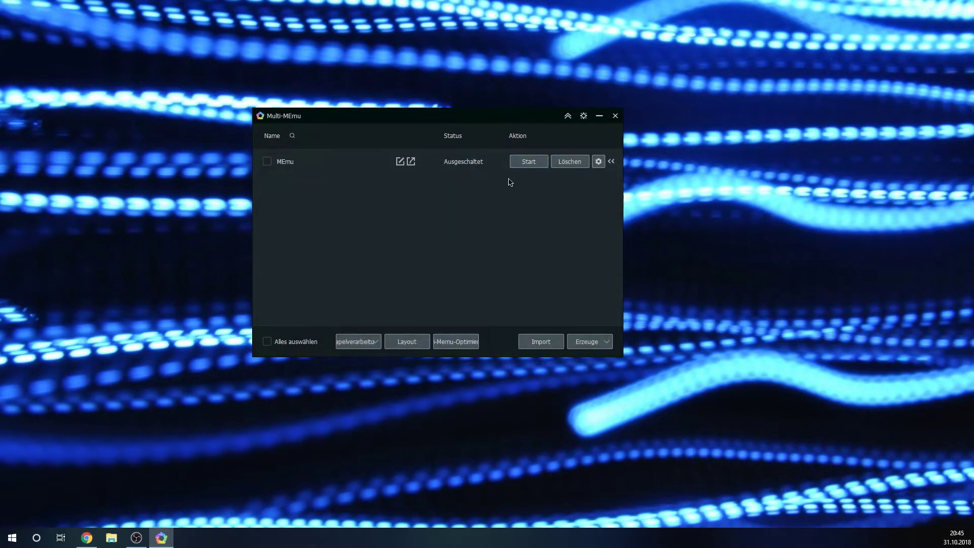
Start the MEmu instance and dismiss the introductory tips to reach the Android home screen
click(524, 163)
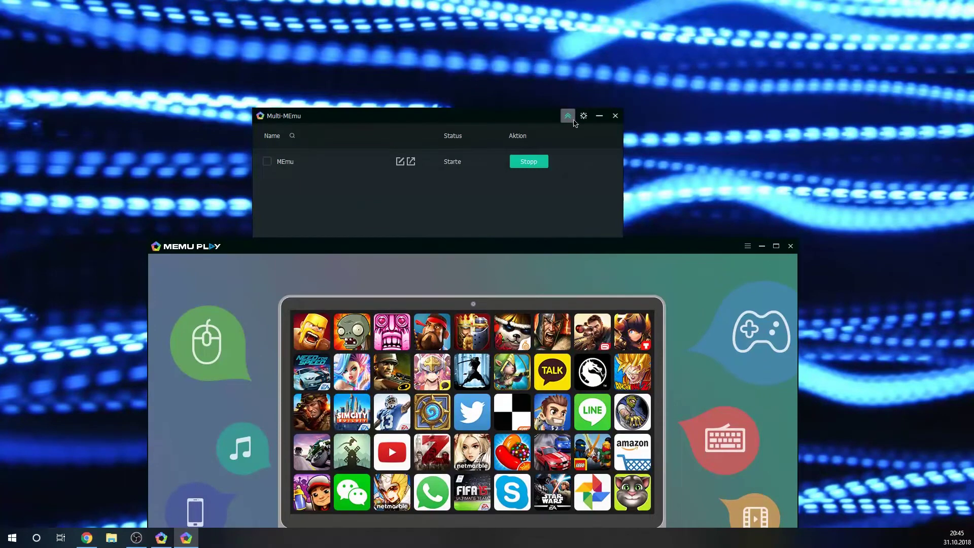
click(572, 119)
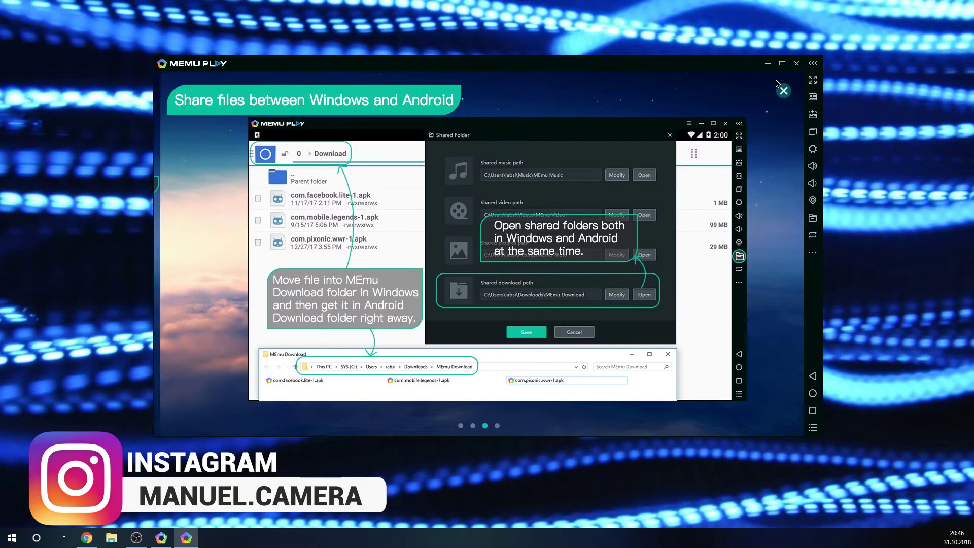
click(782, 91)
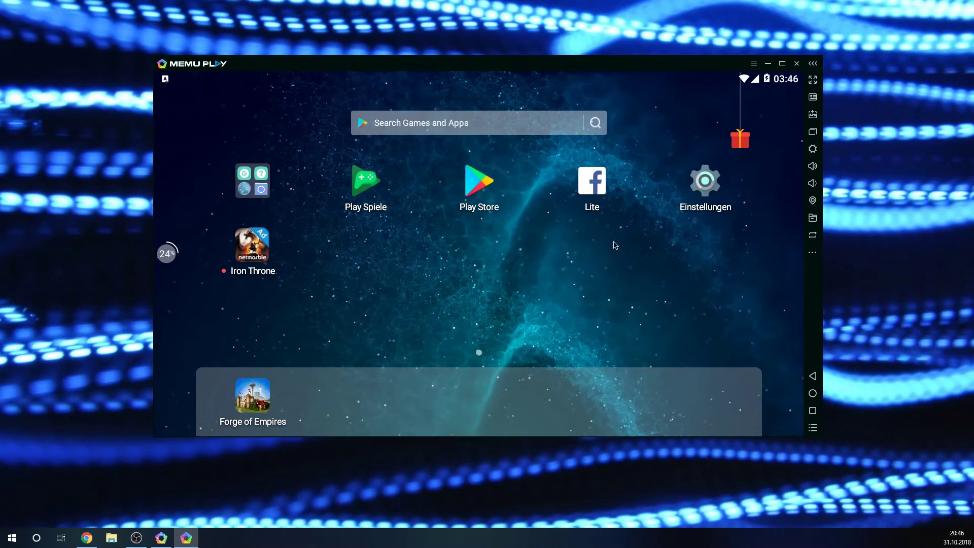
View the Play Store's Google sign-in page and return to the Android home screen
click(480, 185)
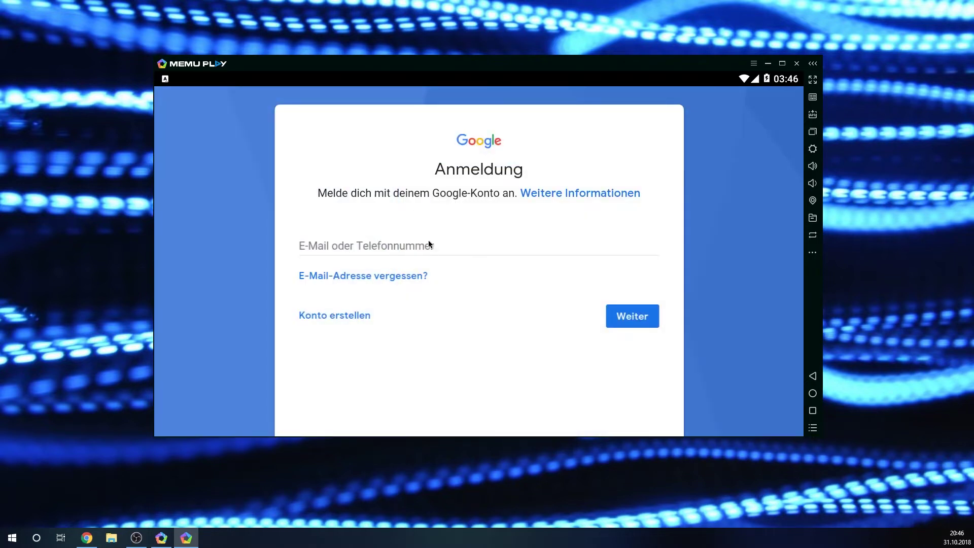
click(812, 393)
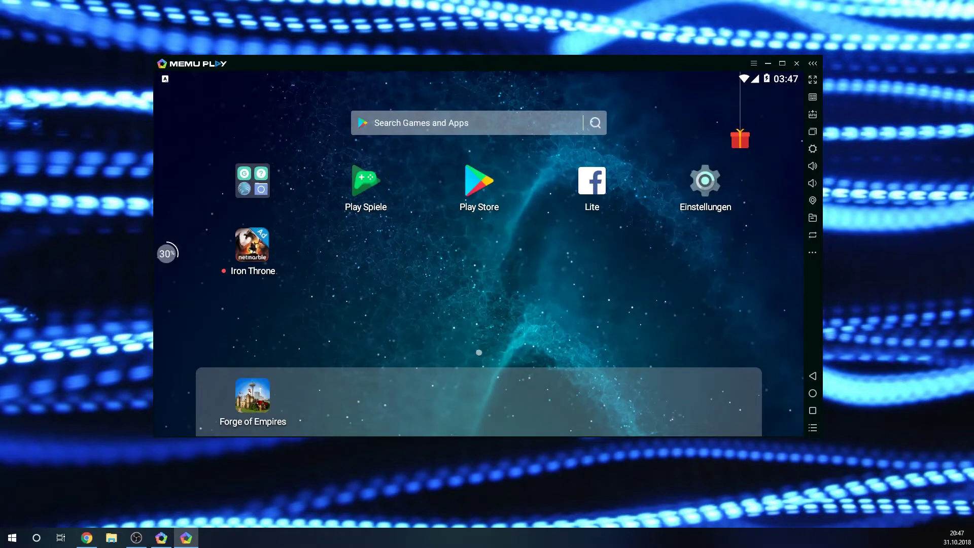
Install Clash Royale from its APK file on the desktop into the emulator and dismiss the offer to open it
drag(971, 81, 883, 76)
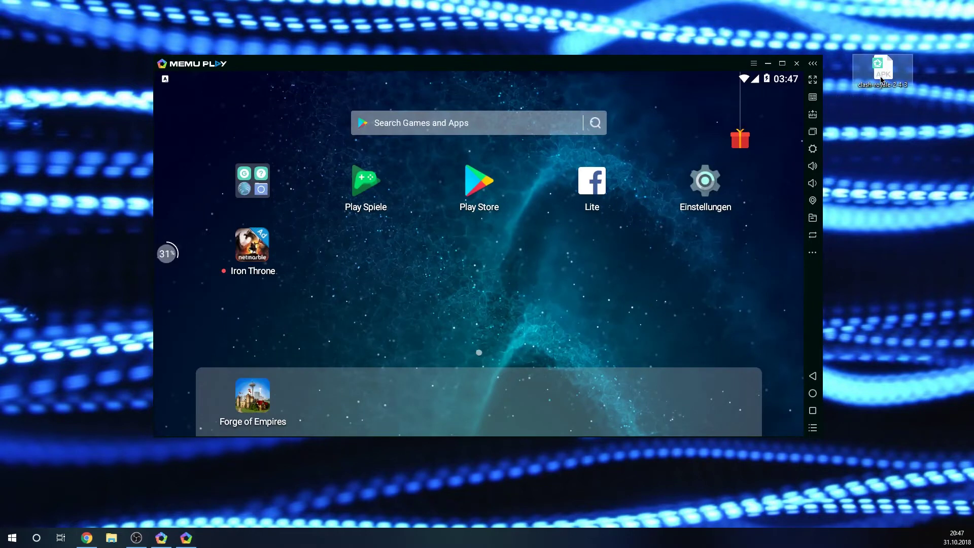
click(926, 156)
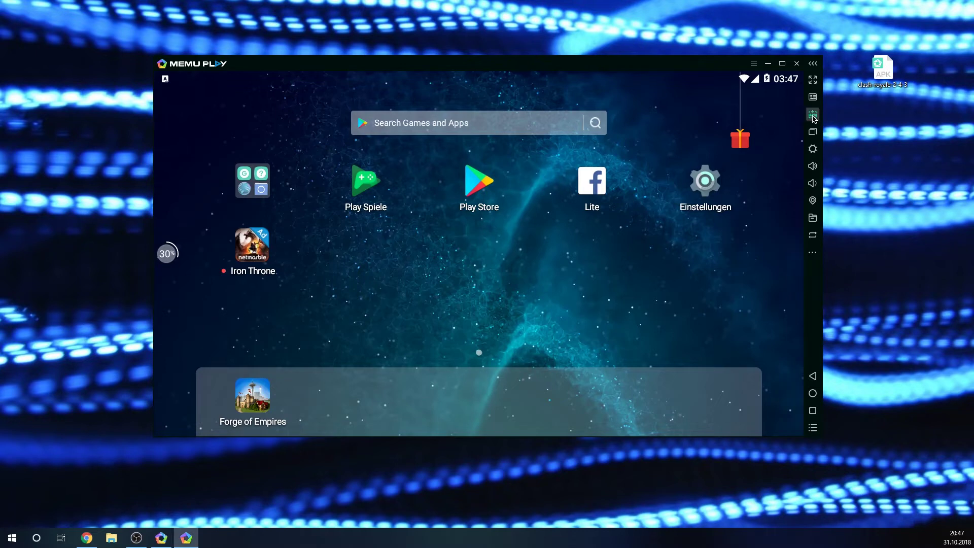
click(812, 116)
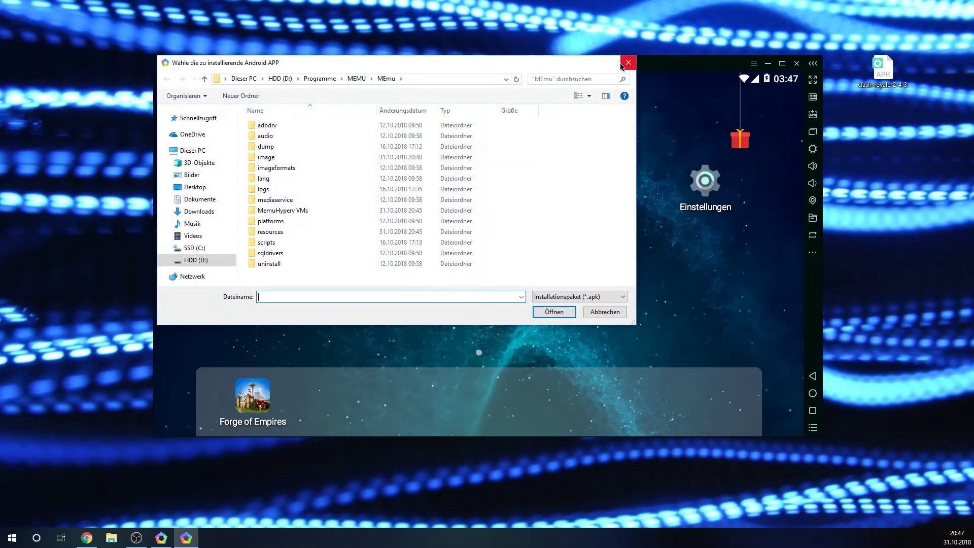
click(628, 62)
drag(883, 69, 794, 213)
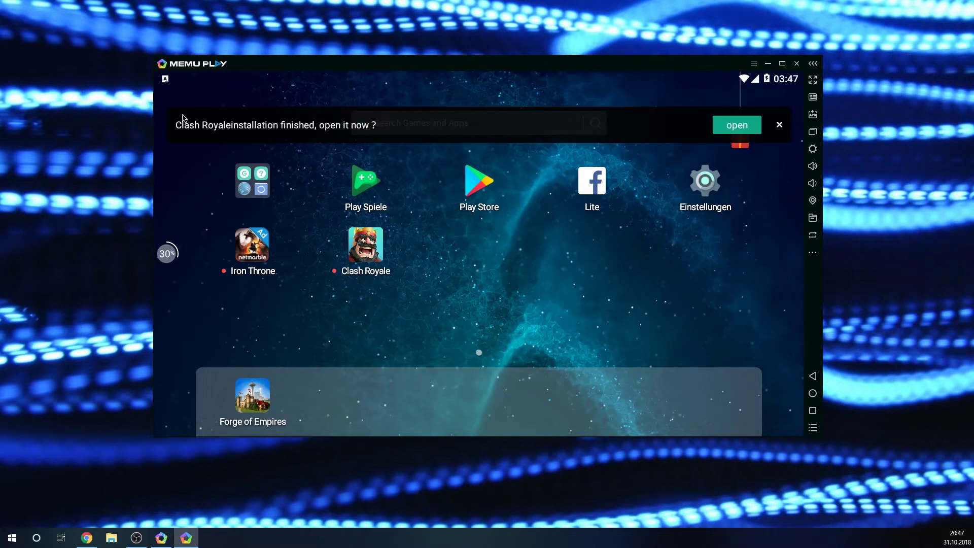
click(779, 125)
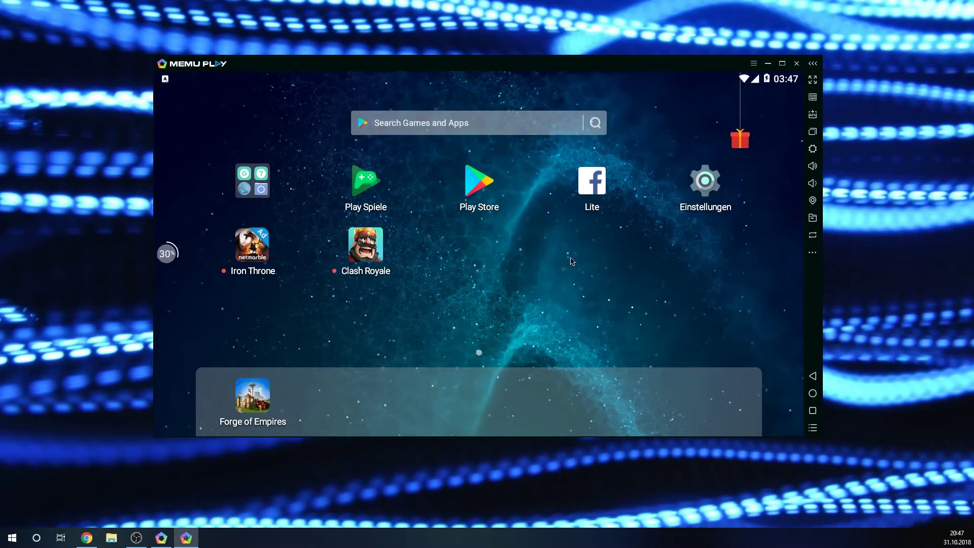
Launch Clash Royale to test it and return to the Android home screen
click(369, 254)
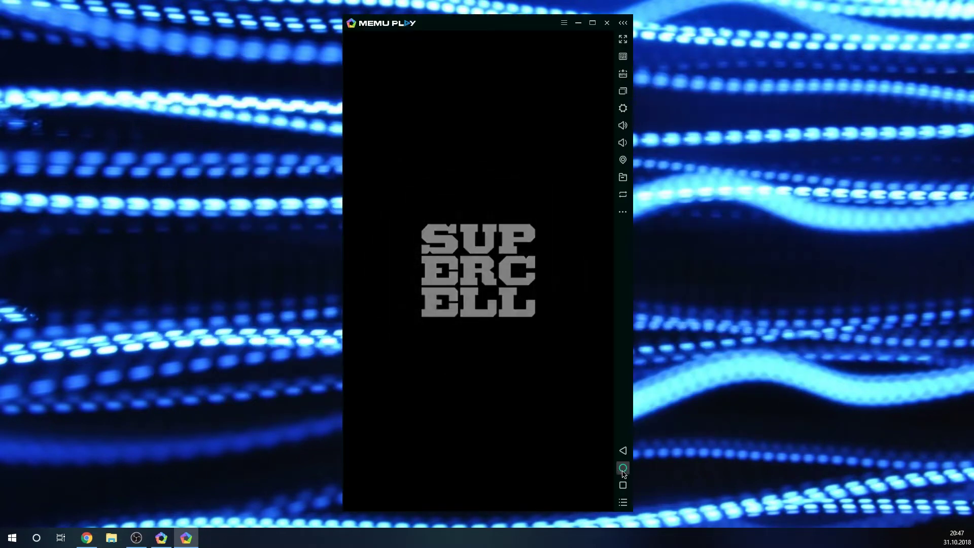
click(623, 469)
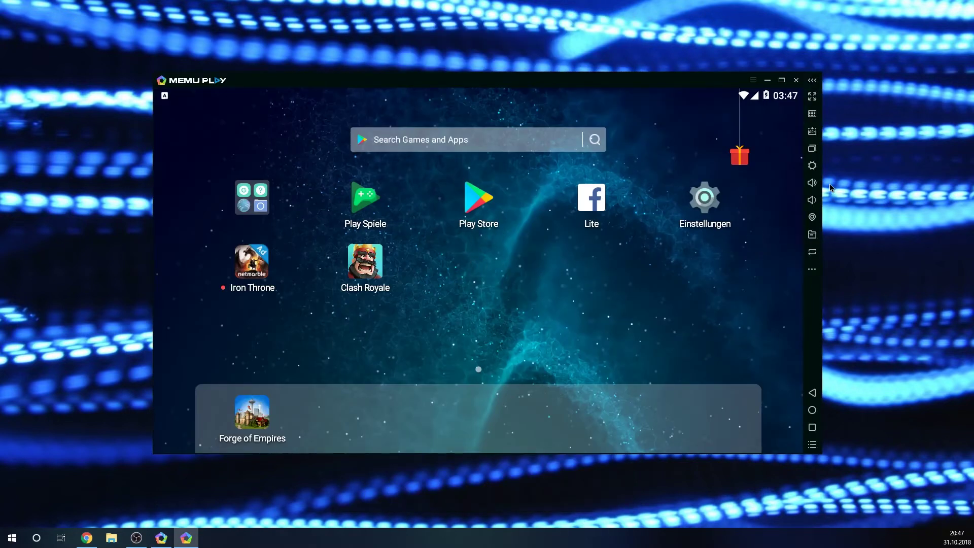
Set the resolution type in the emulator's system settings to Handy with 720 * 1280 (192dpi)
click(811, 165)
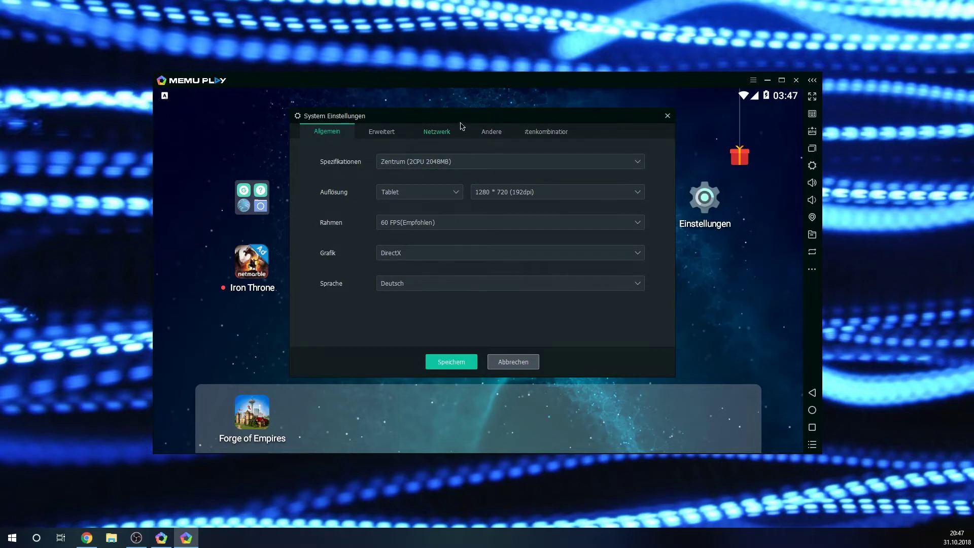
drag(460, 126, 441, 122)
click(401, 195)
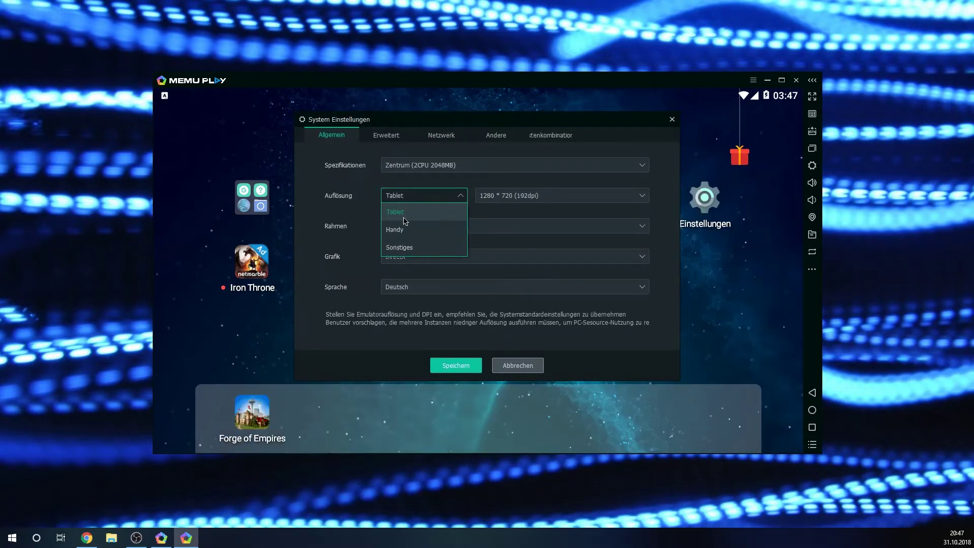
click(406, 229)
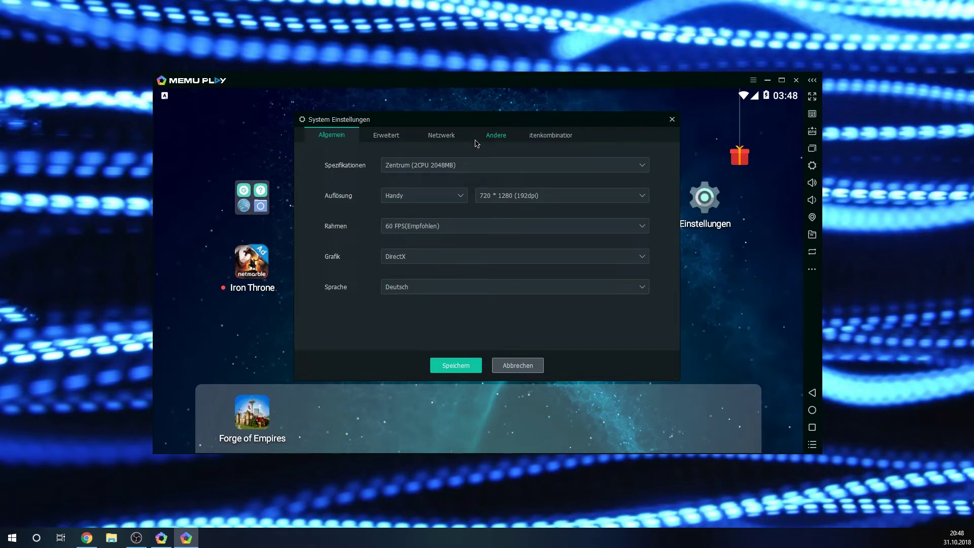
click(600, 198)
click(600, 198)
click(492, 227)
click(492, 228)
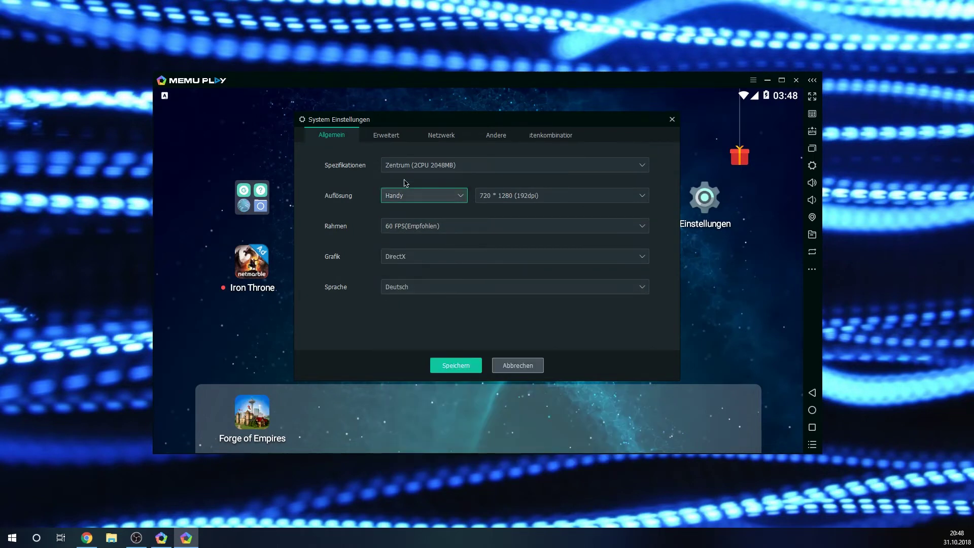
Examine the available device models, phone carriers and carrier countries in the advanced system settings
click(387, 136)
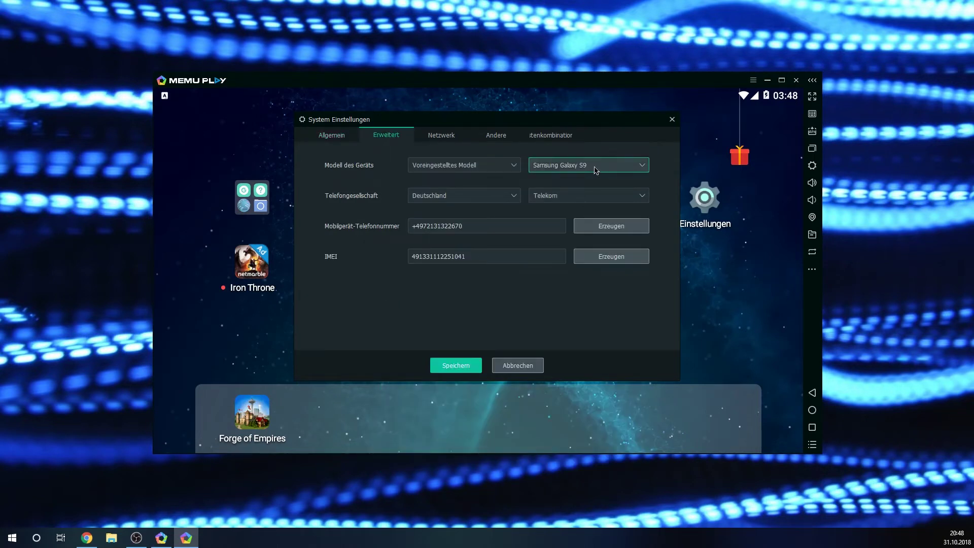
click(560, 168)
click(560, 168)
click(560, 167)
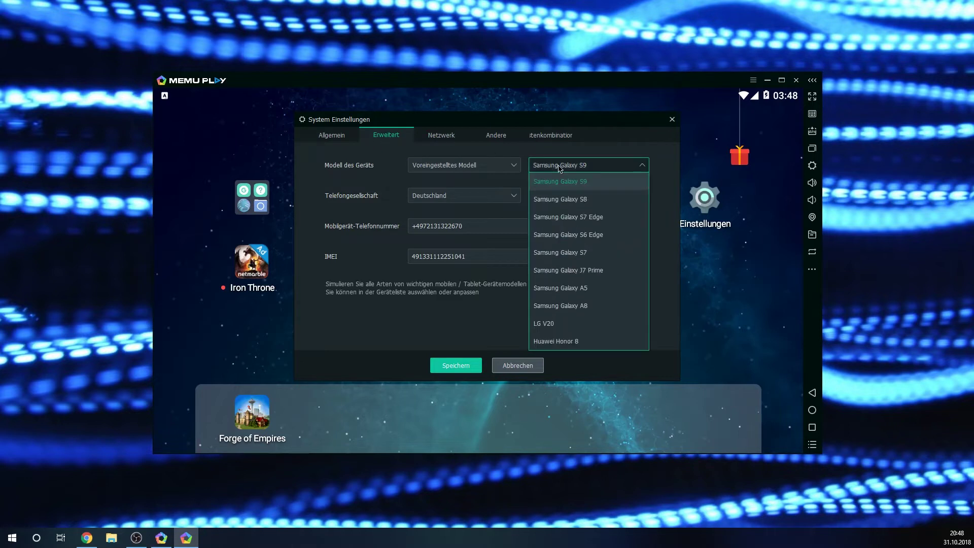
click(560, 167)
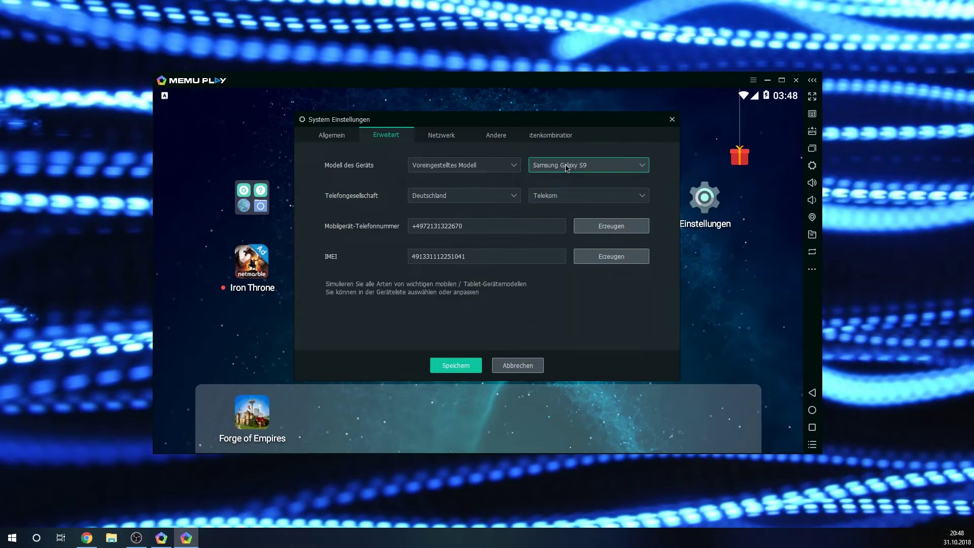
click(559, 197)
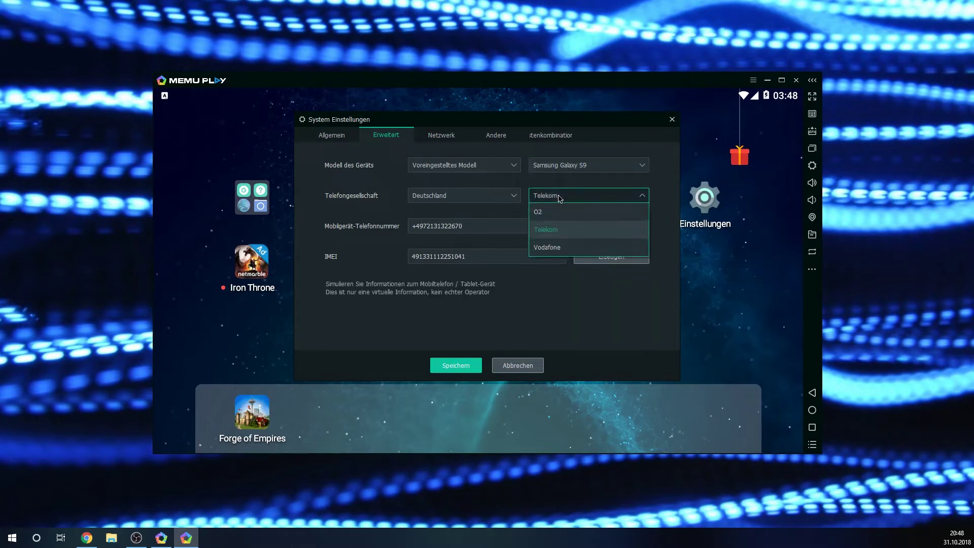
click(560, 197)
click(472, 201)
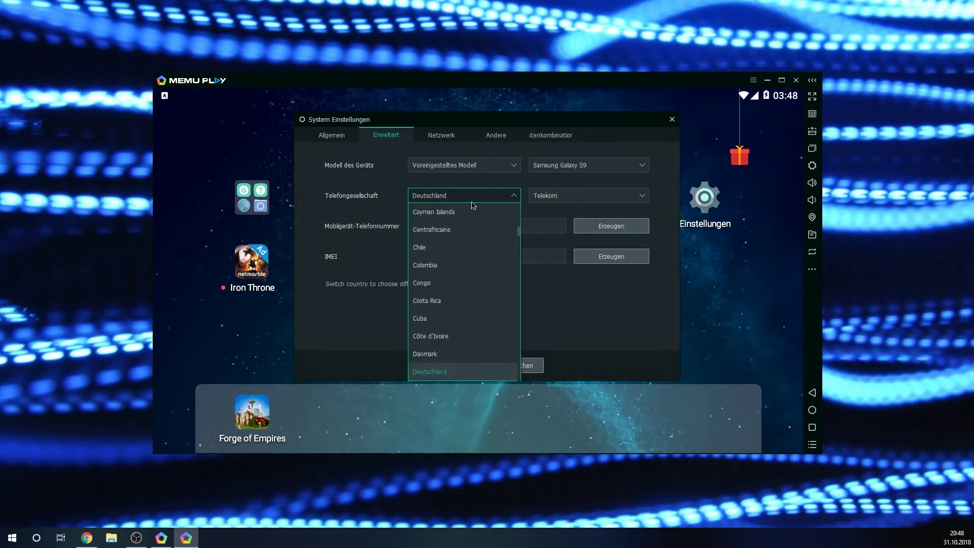
click(471, 201)
Generate a new phone number for the emulated mobile device
click(460, 229)
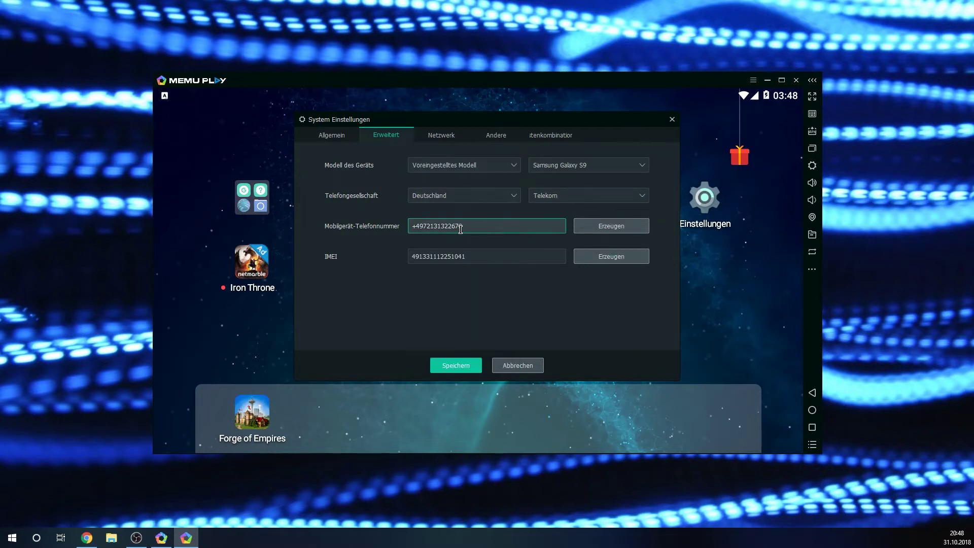
click(611, 229)
Generate a new WLAN hotspot name in the network settings
click(441, 135)
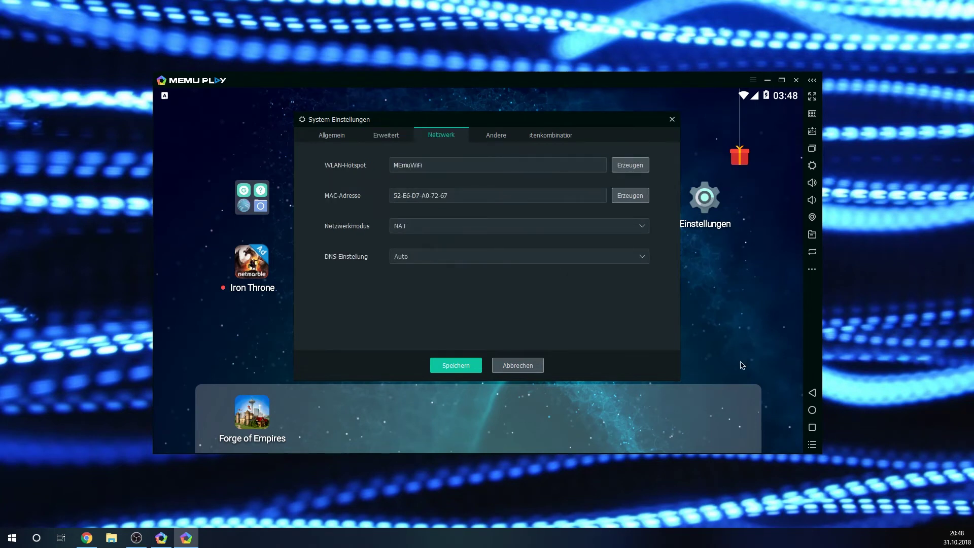
double_click(442, 164)
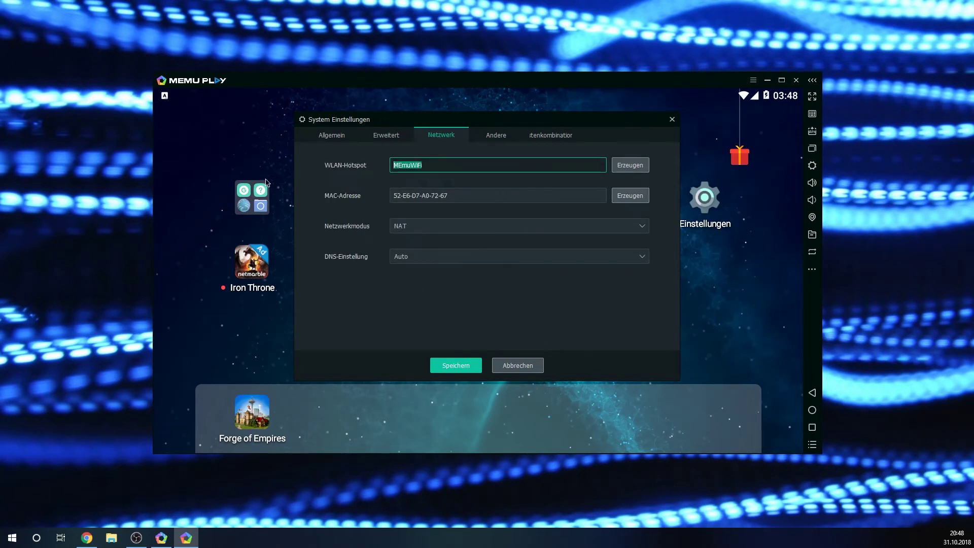
click(640, 168)
click(477, 167)
drag(477, 166, 249, 177)
Check the Wi-Fi network in Android's quick settings by moving the settings dialog aside and bringing it back
drag(477, 121, 445, 192)
drag(439, 85, 433, 199)
drag(441, 116, 415, 241)
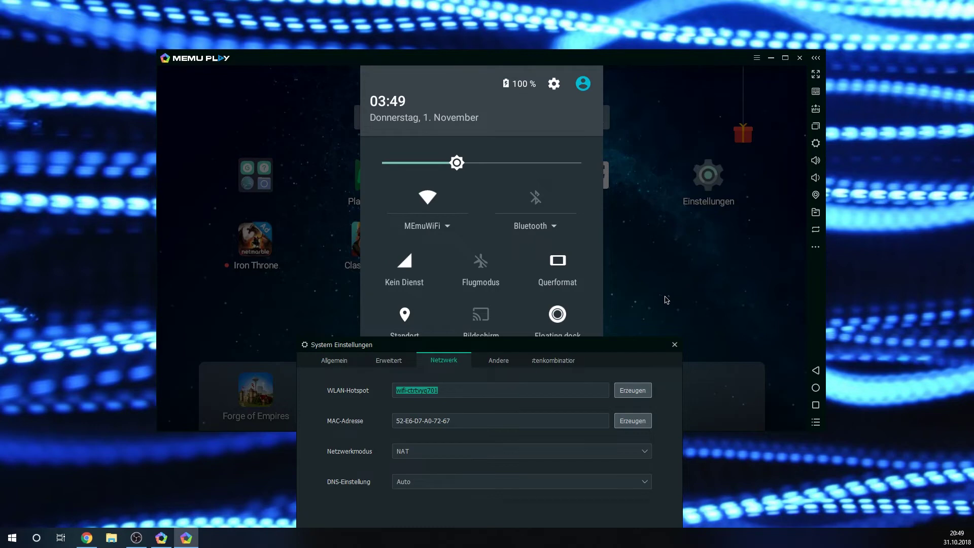
drag(487, 324, 472, 71)
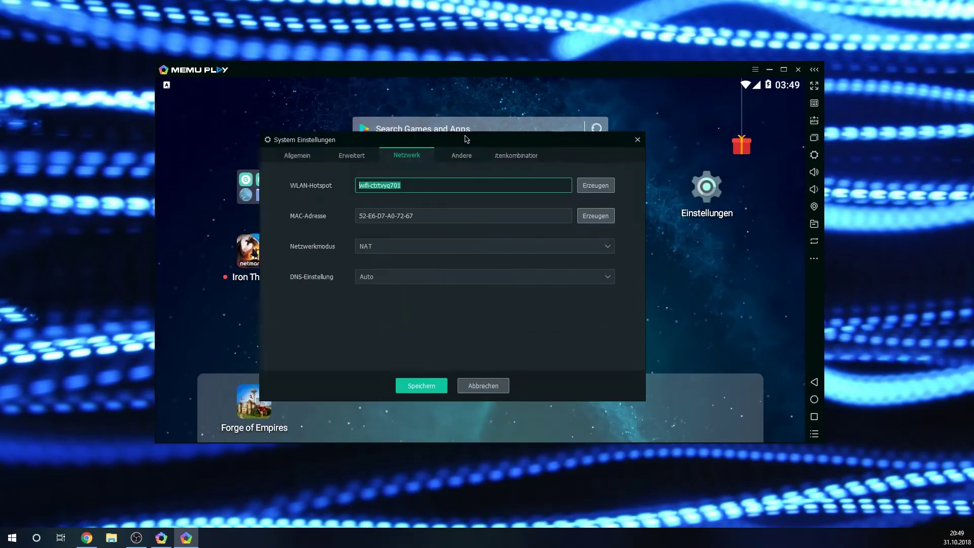
Generate a new MAC address and look over the network mode choices
click(481, 181)
click(609, 180)
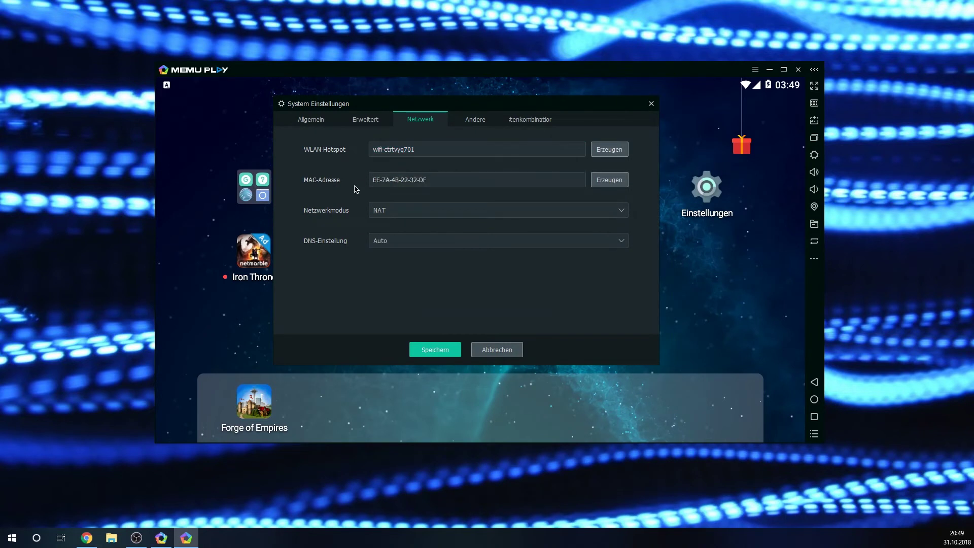
click(413, 212)
click(431, 210)
Review the other options and the keyboard shortcuts, and save the system settings
click(461, 122)
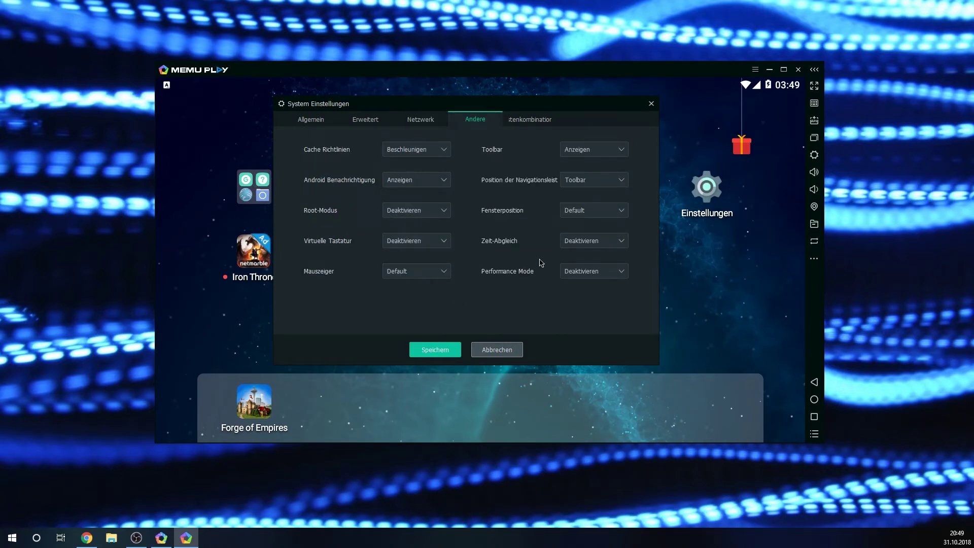
click(529, 122)
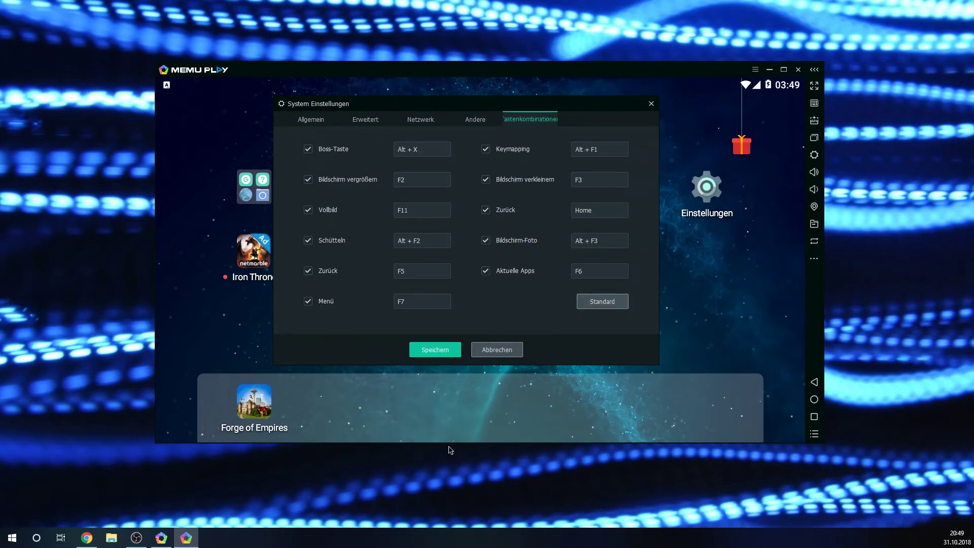
click(450, 348)
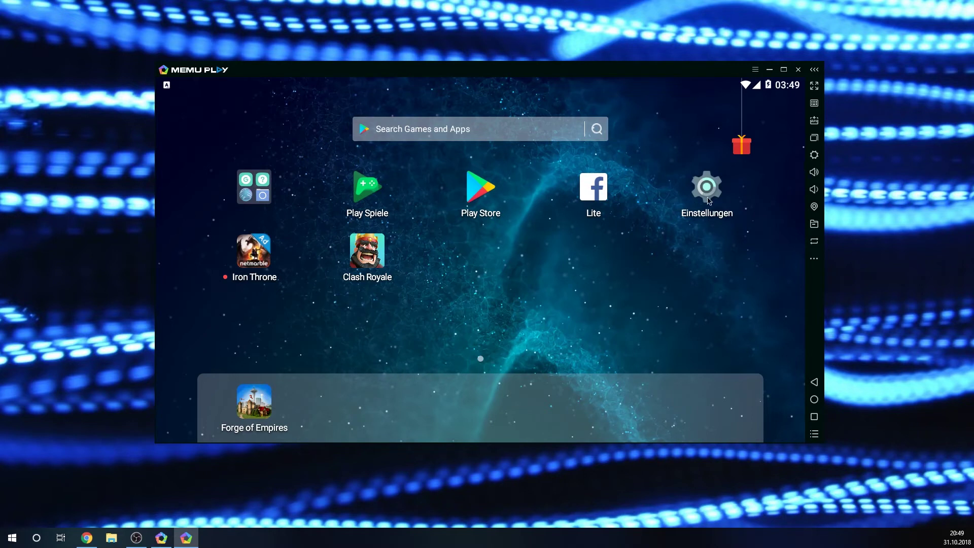
Raise the emulator's notification volume and lower it again
click(813, 173)
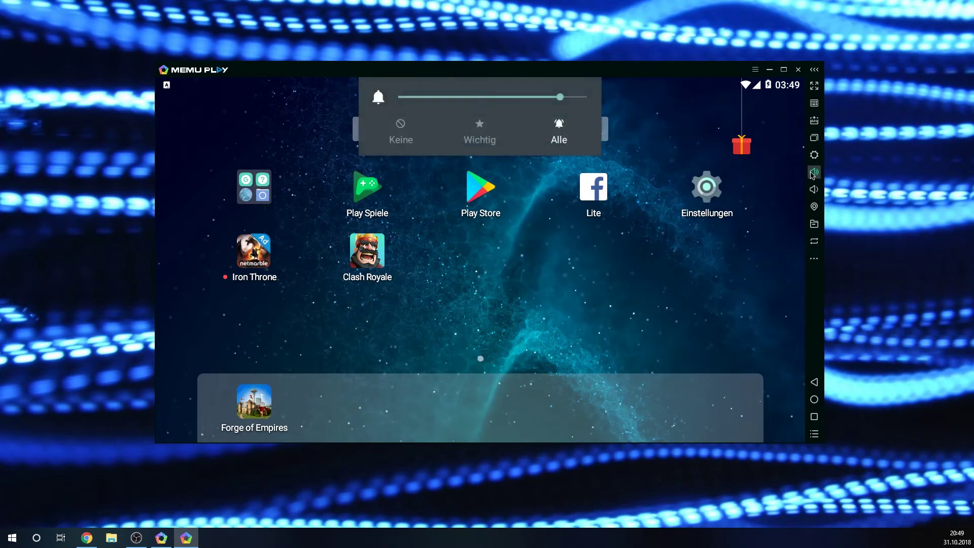
click(814, 189)
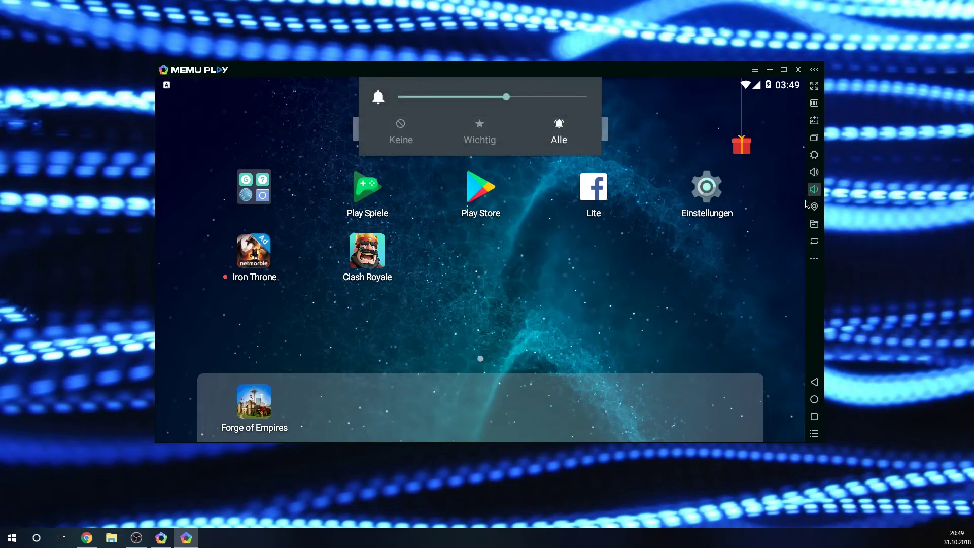
Place the virtual GPS position between Changxing Island and Hengsha Island on the map, and save it as the location
click(814, 207)
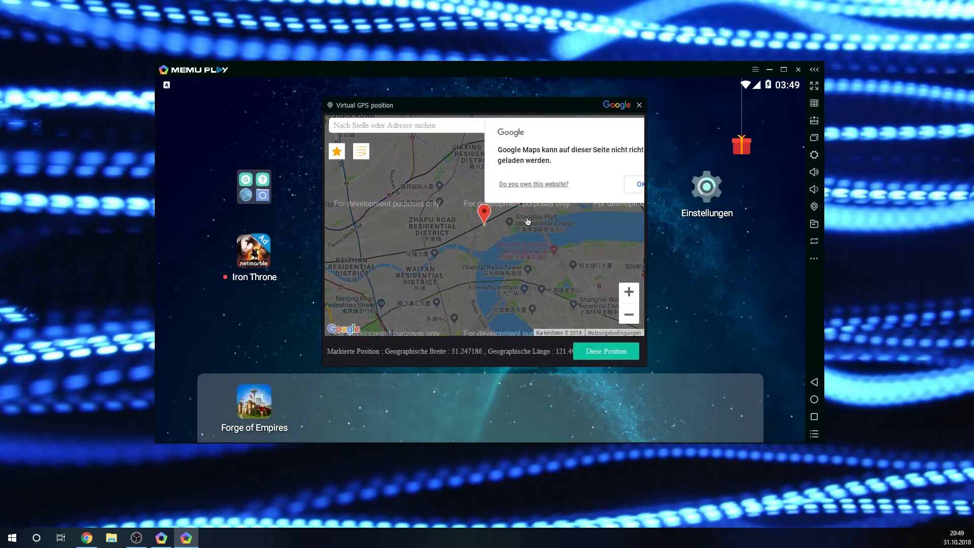
click(630, 187)
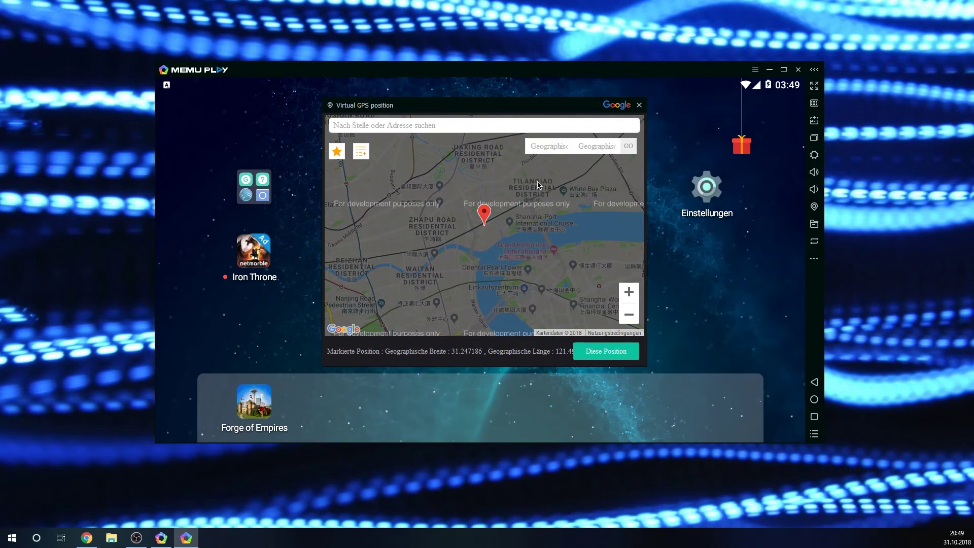
mouse_move(539, 185)
mouse_down()
mouse_move(491, 251)
mouse_move(464, 320)
mouse_up()
click(628, 315)
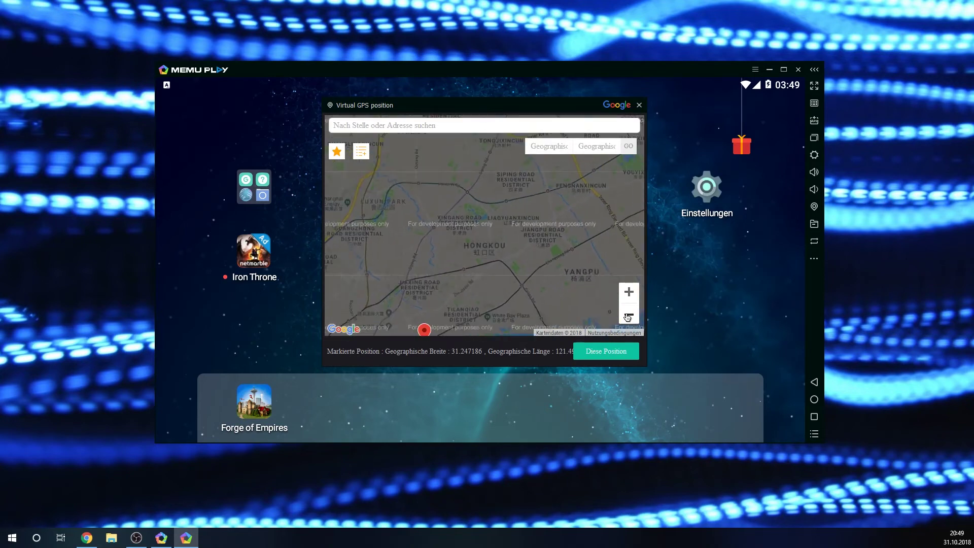
click(628, 315)
scroll(501, 259, up, 1)
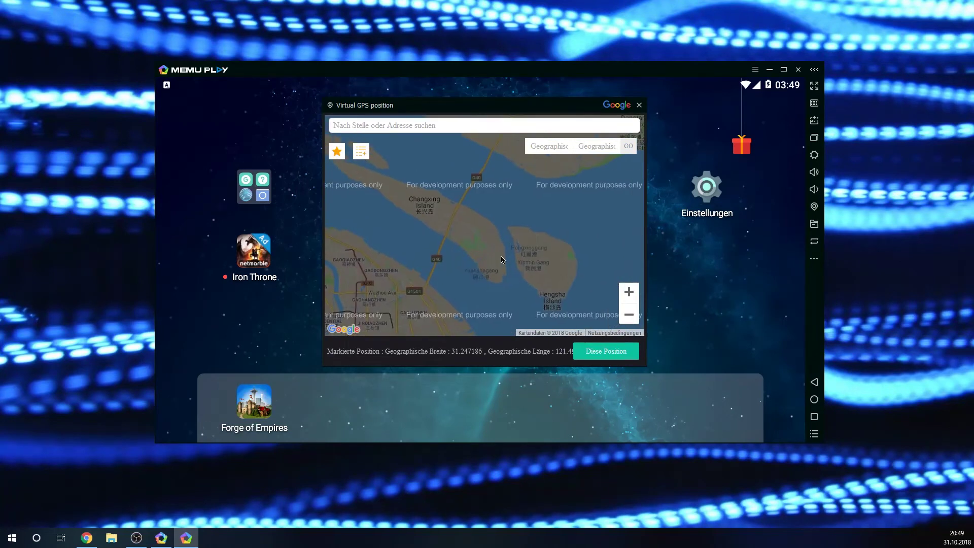
click(501, 260)
click(593, 354)
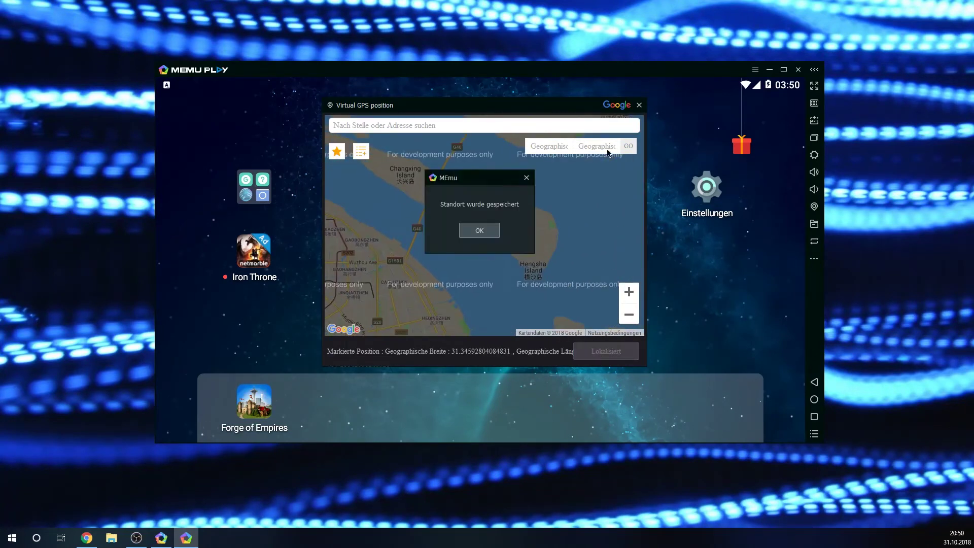
click(488, 231)
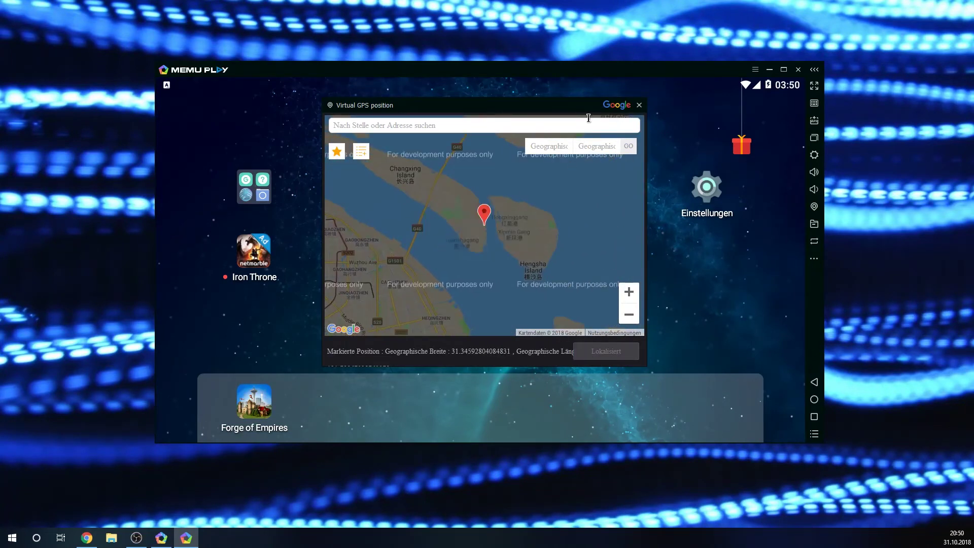
click(638, 105)
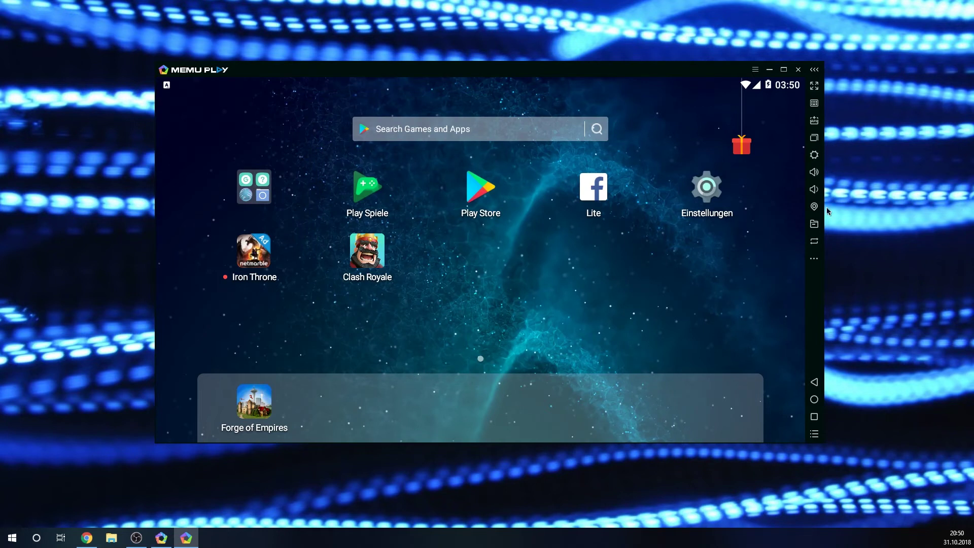
Open the shared MEmu Music folder in Windows and paste the copied clash-royale-2-4-3 file into it
click(814, 223)
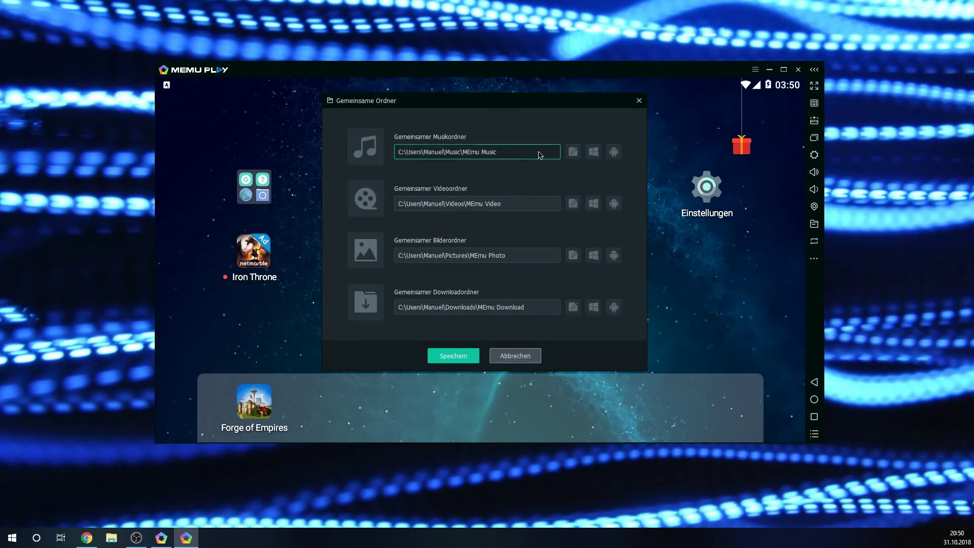
click(573, 152)
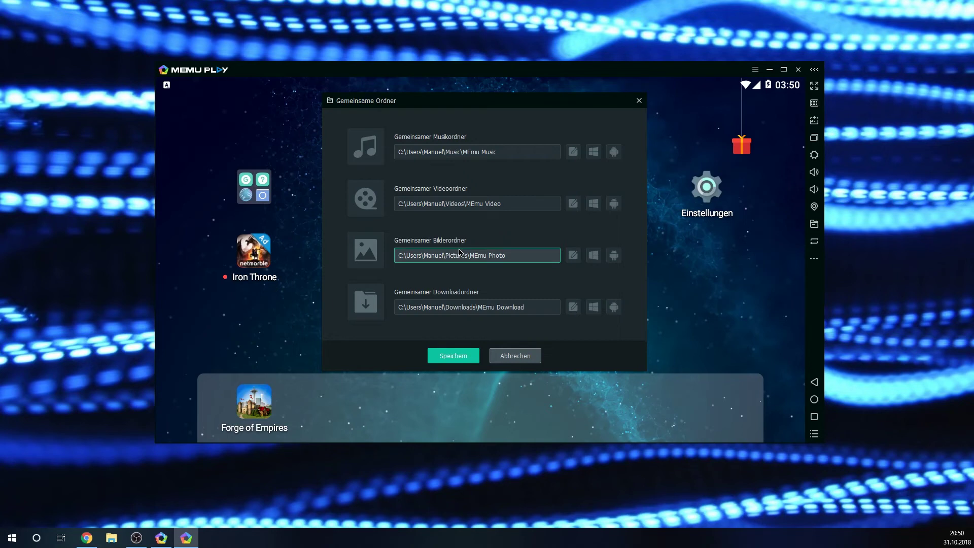
click(593, 151)
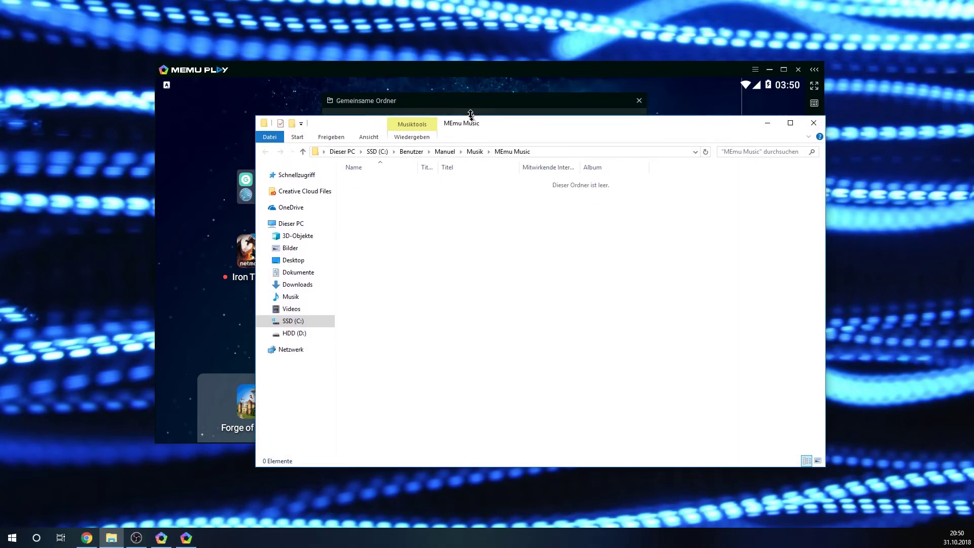
drag(467, 122, 483, 112)
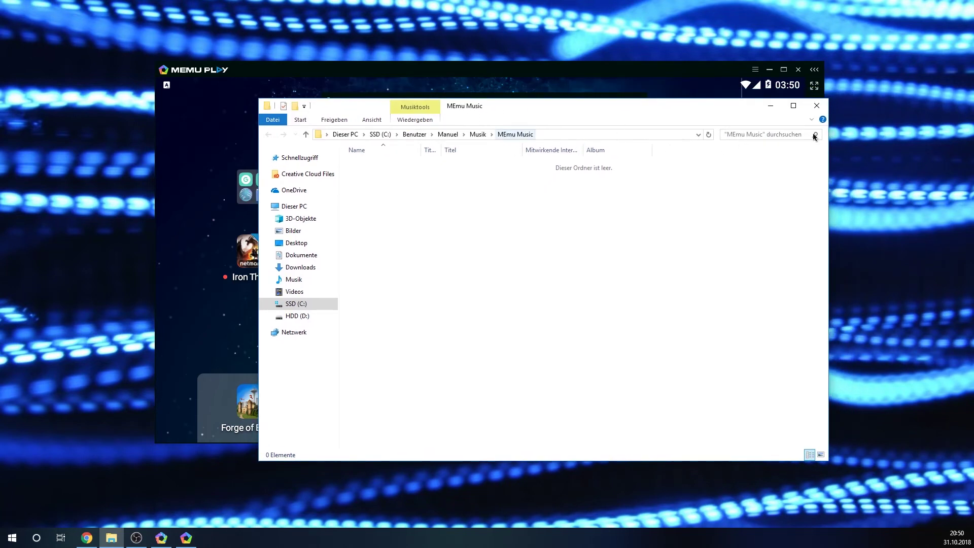
key(ctrl+v)
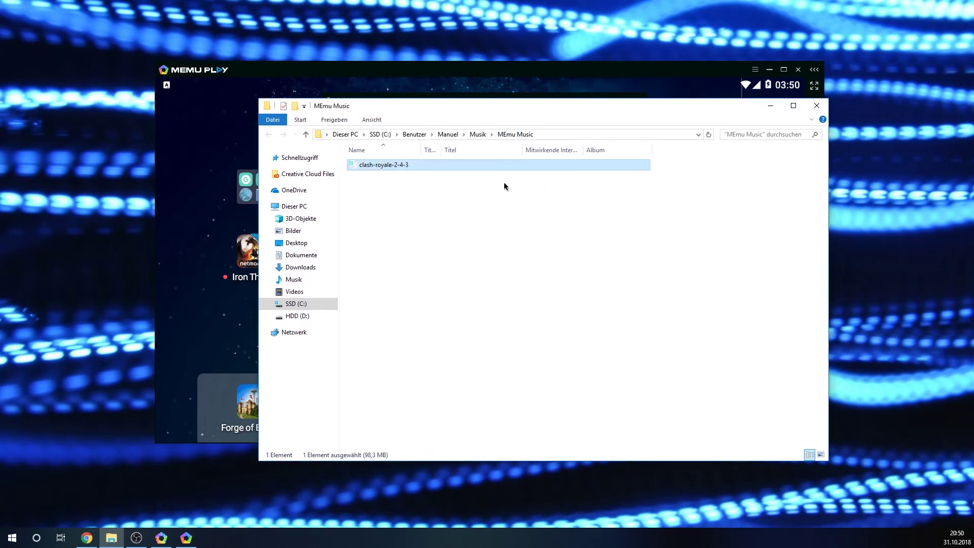
click(824, 110)
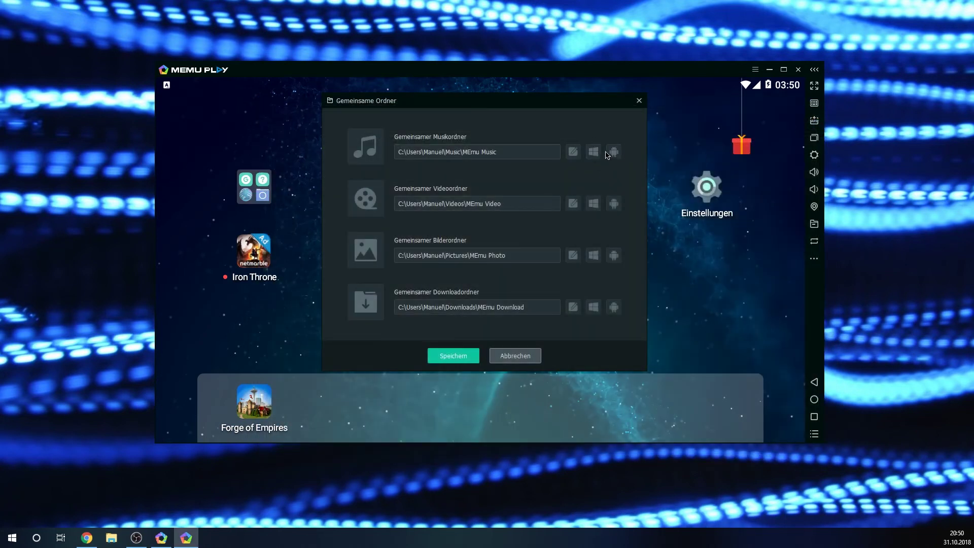
Check the shared music folder on the Android side, cancel the shared folders dialog and return to the home screen
click(612, 152)
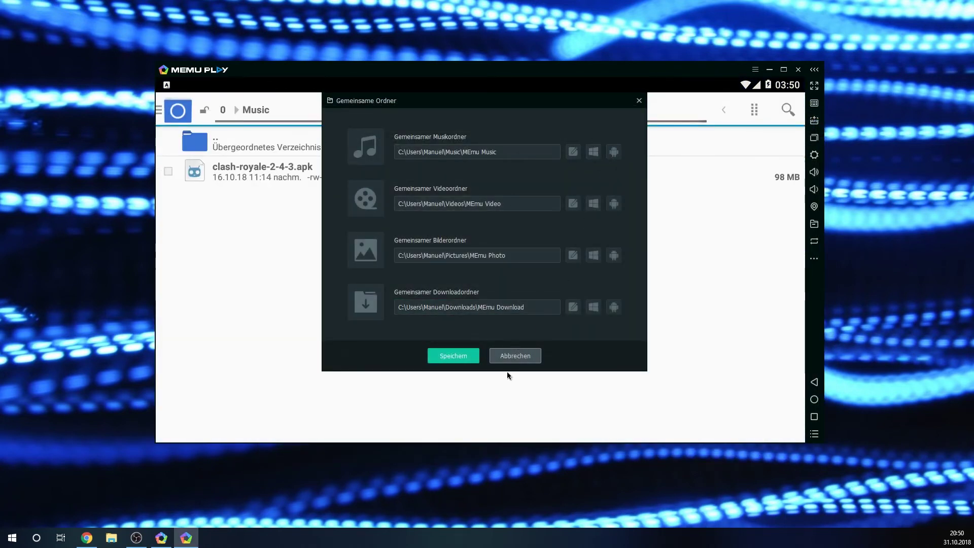
click(510, 358)
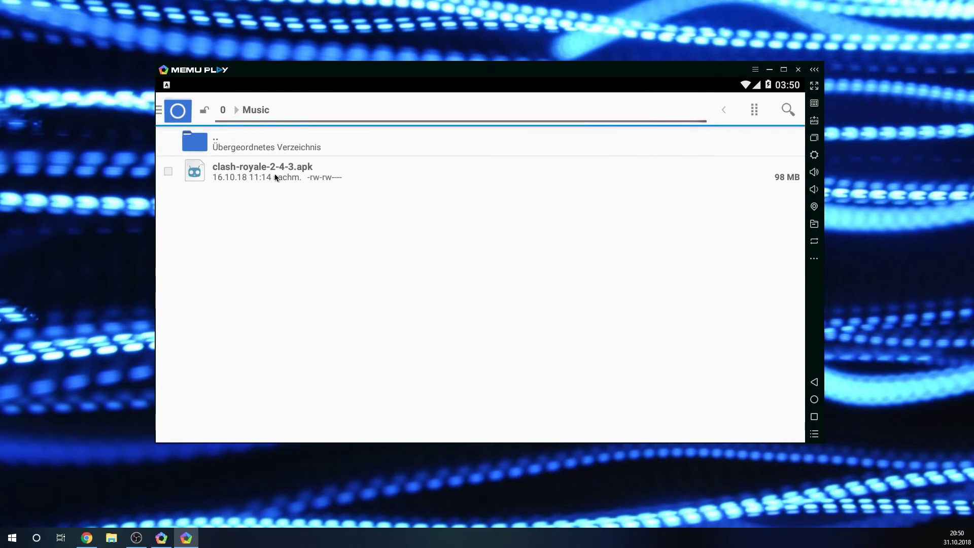
click(814, 399)
Take a screenshot of the emulator's home screen and simulate shaking the device
mouse_move(814, 259)
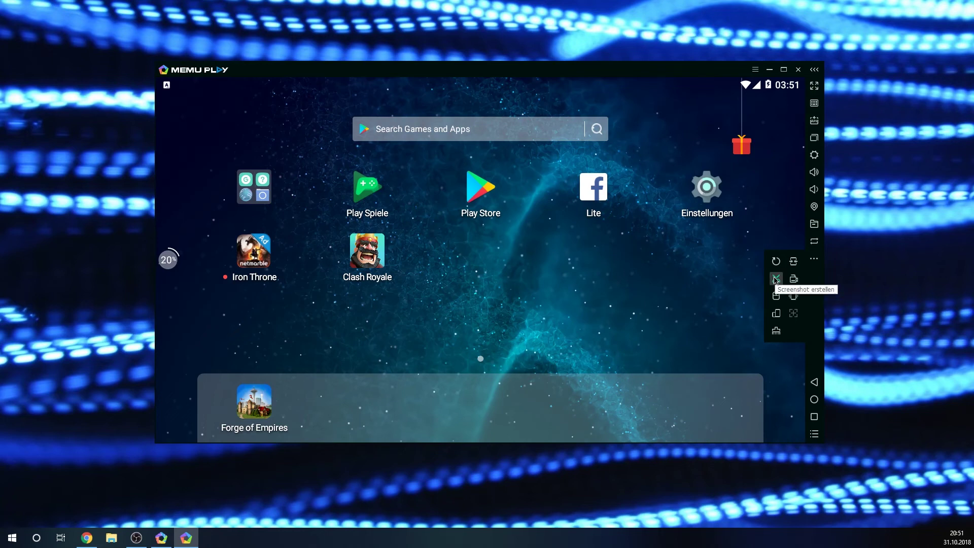
click(775, 280)
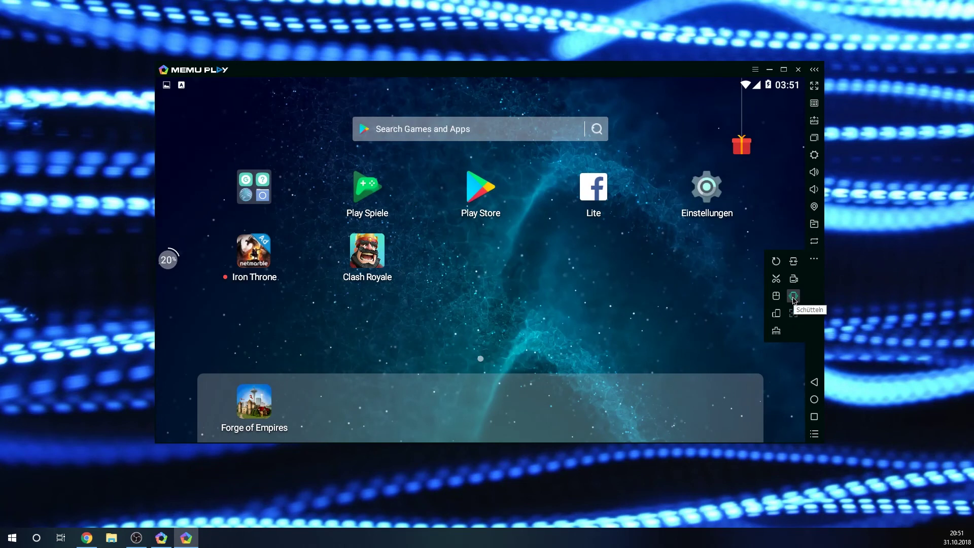
click(793, 296)
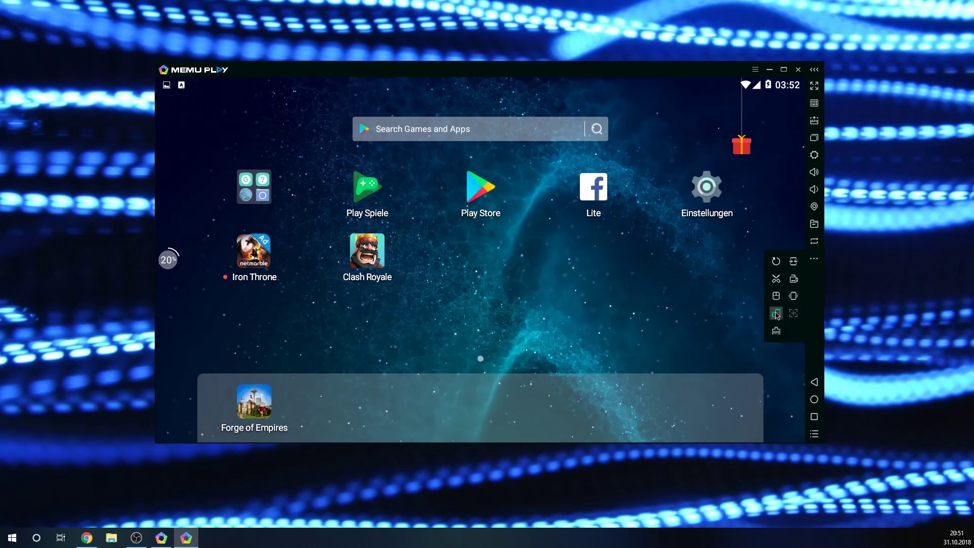
Rotate the emulator screen to portrait and back to landscape
click(776, 313)
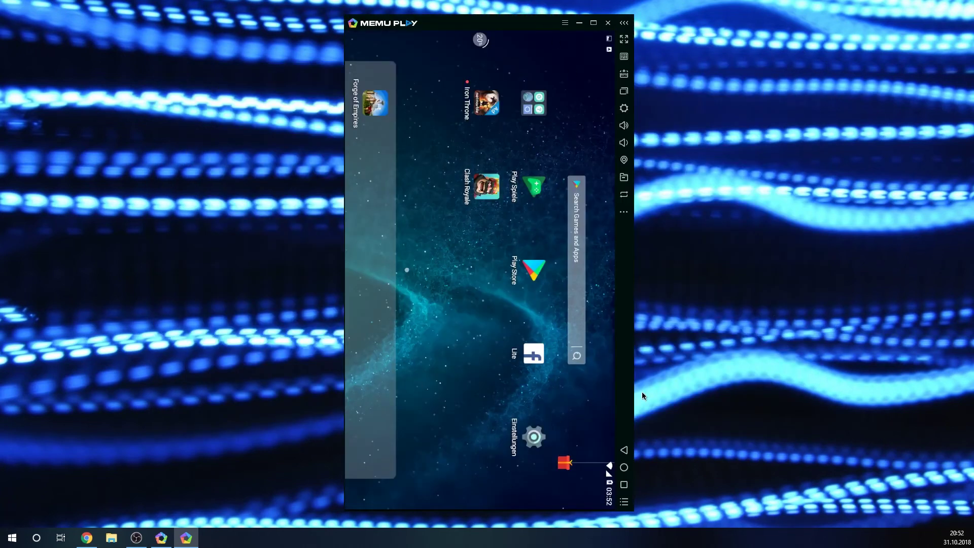
click(625, 215)
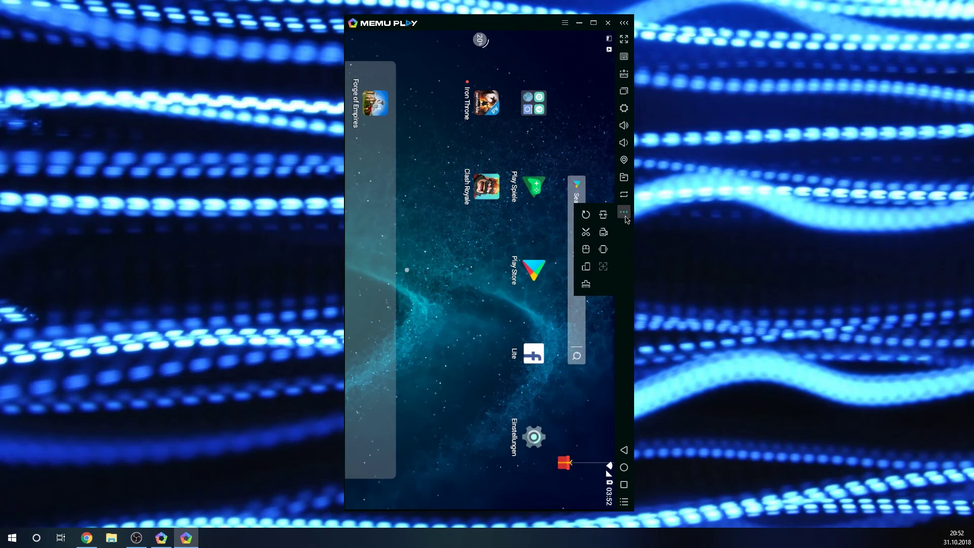
click(591, 271)
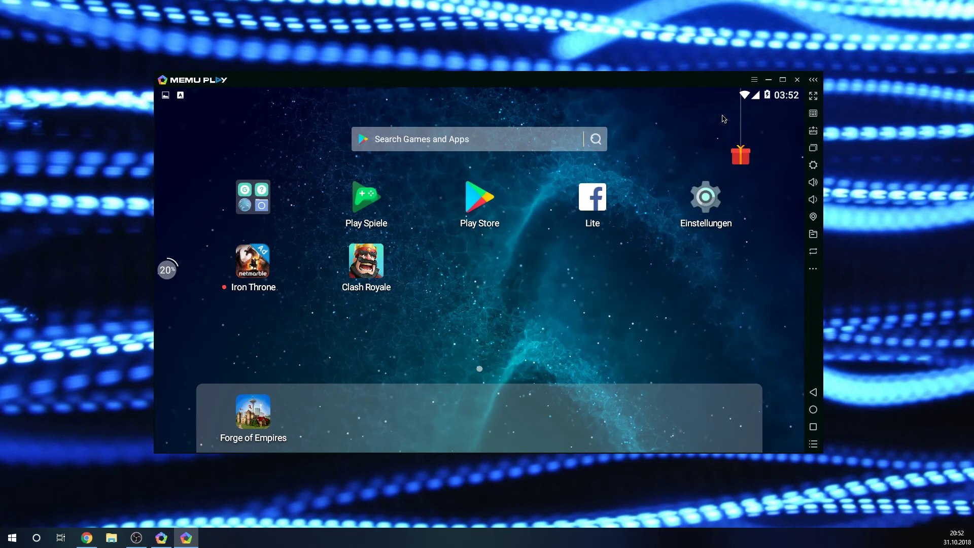
Close the running emulator instance and launch Multi-MEmu from the desktop
click(795, 81)
click(447, 270)
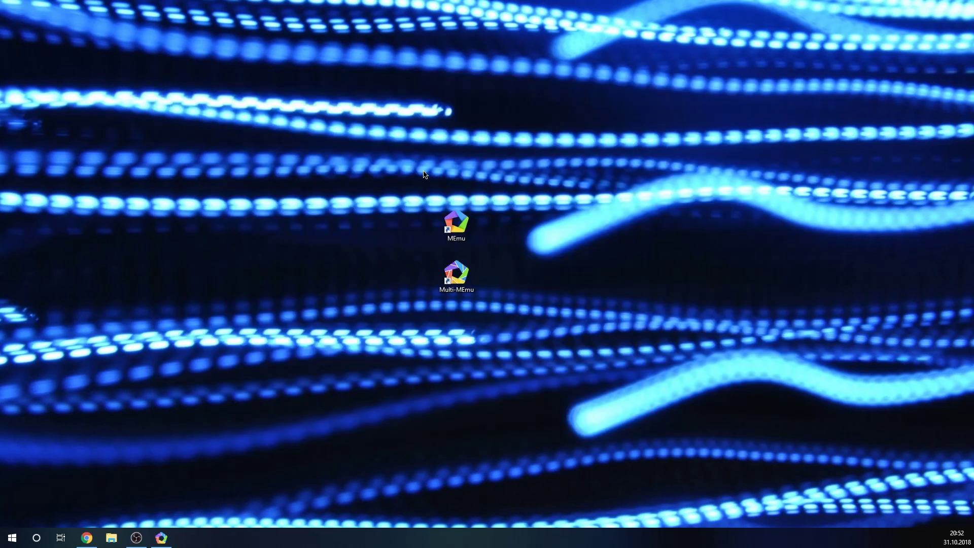
mouse_move(456, 223)
mouse_down()
mouse_move(473, 164)
mouse_move(393, 211)
mouse_move(444, 220)
mouse_up()
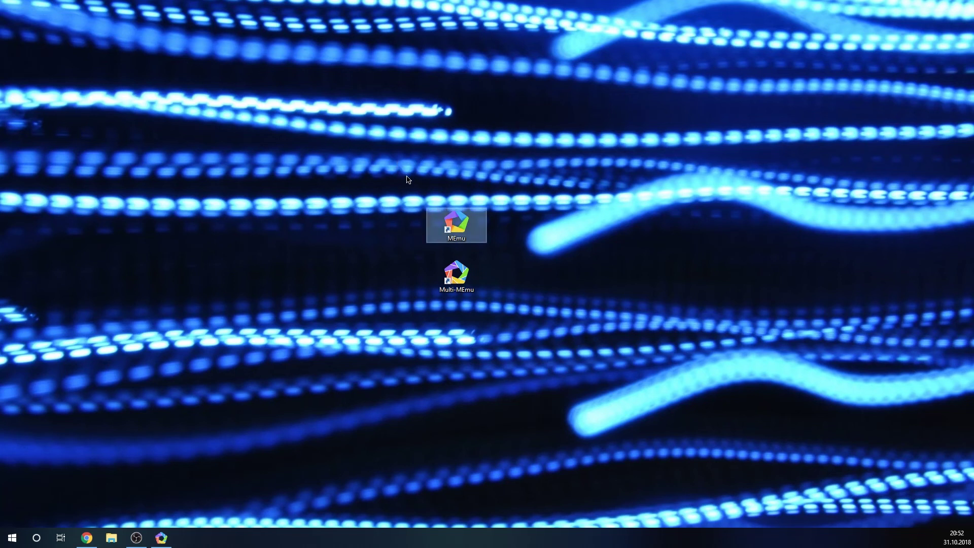
click(395, 158)
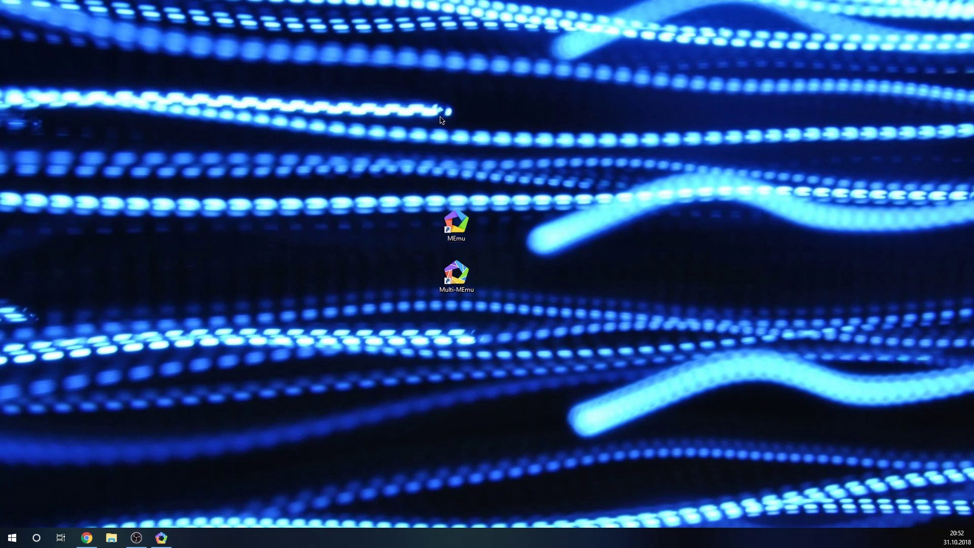
double_click(456, 274)
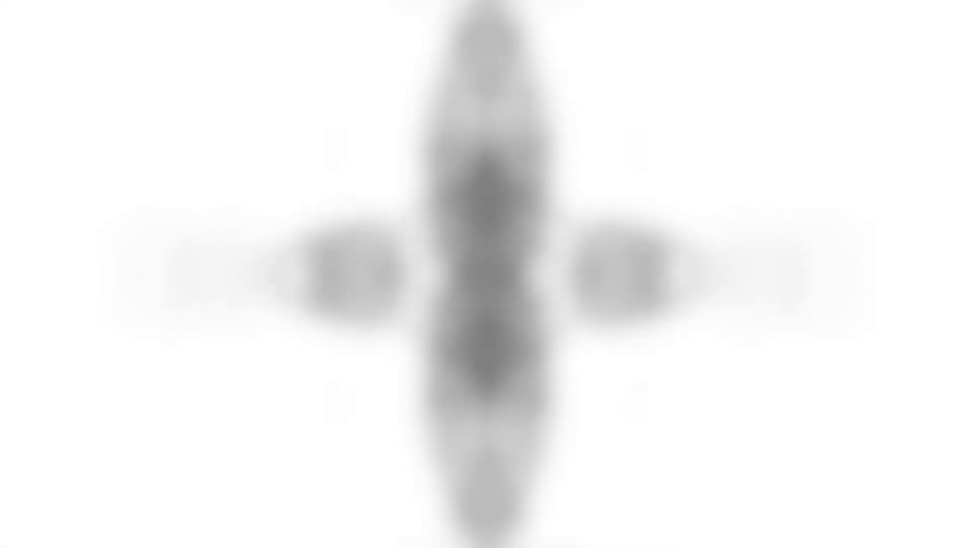